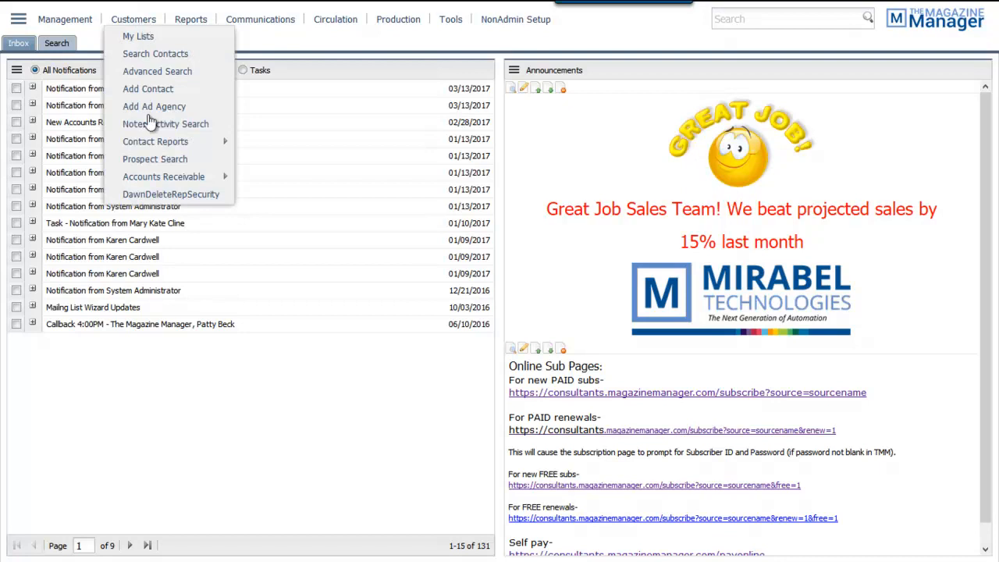
- Open Receive Payment from the customers' accounts receivable functions and search for the company name "the maga"
mouse_move(151, 179)
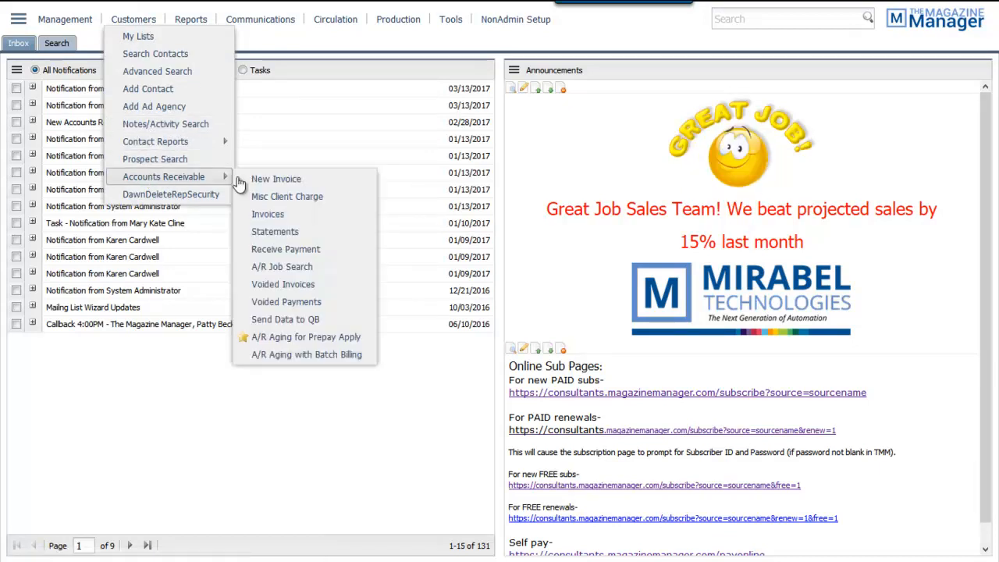
left_click(265, 251)
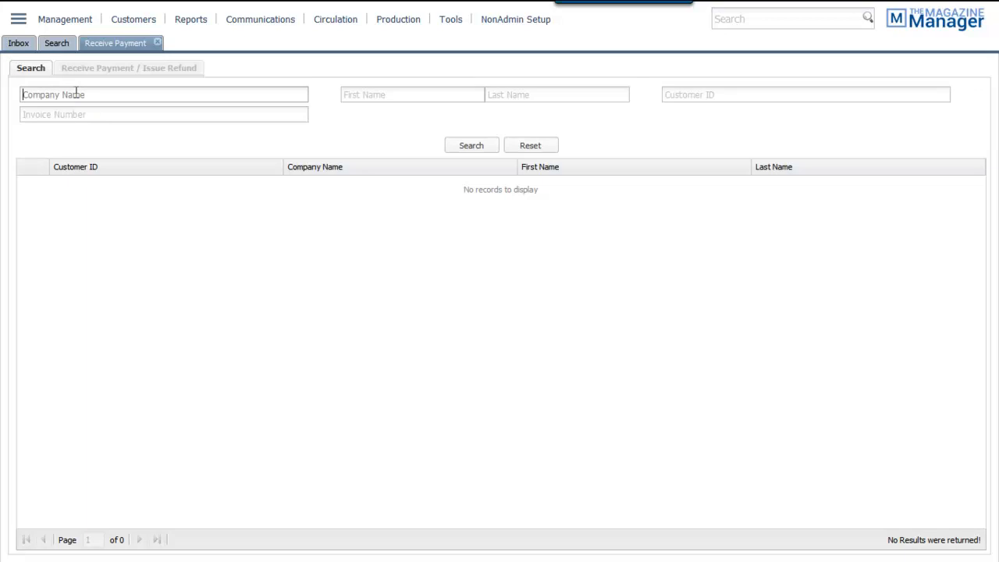
type("the maga")
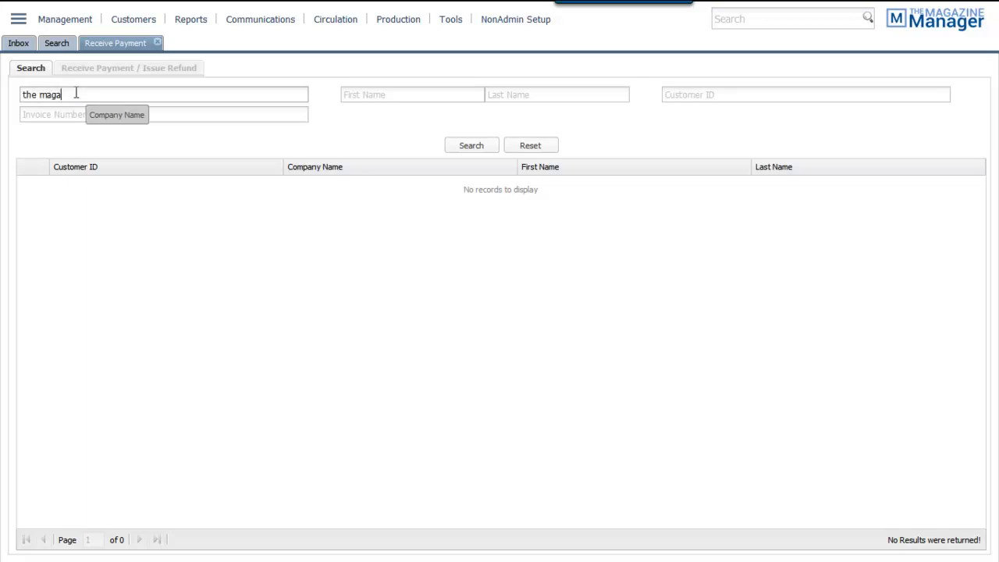
left_click(466, 148)
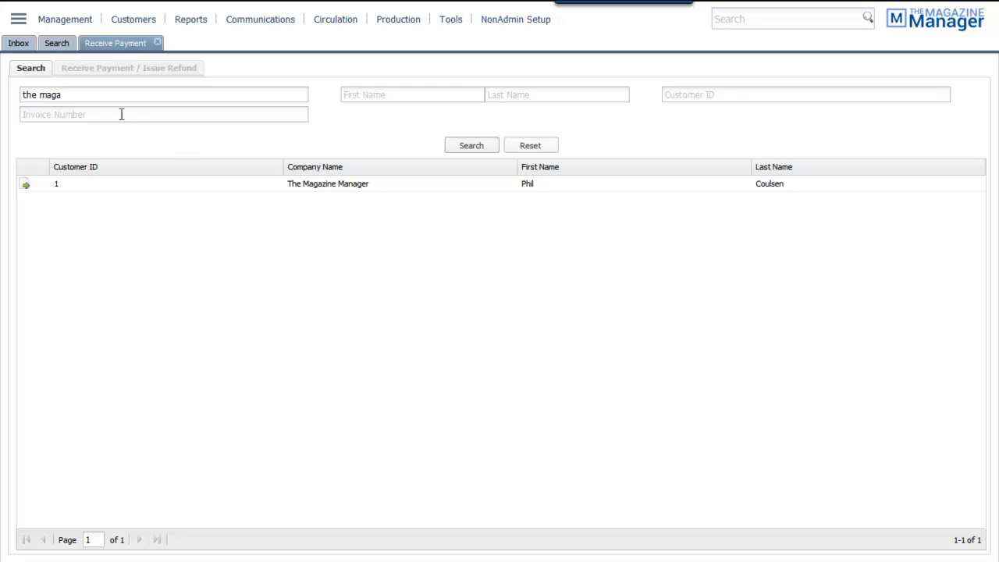
- Open the payment form for The Magazine Manager from the search results
left_click(45, 115)
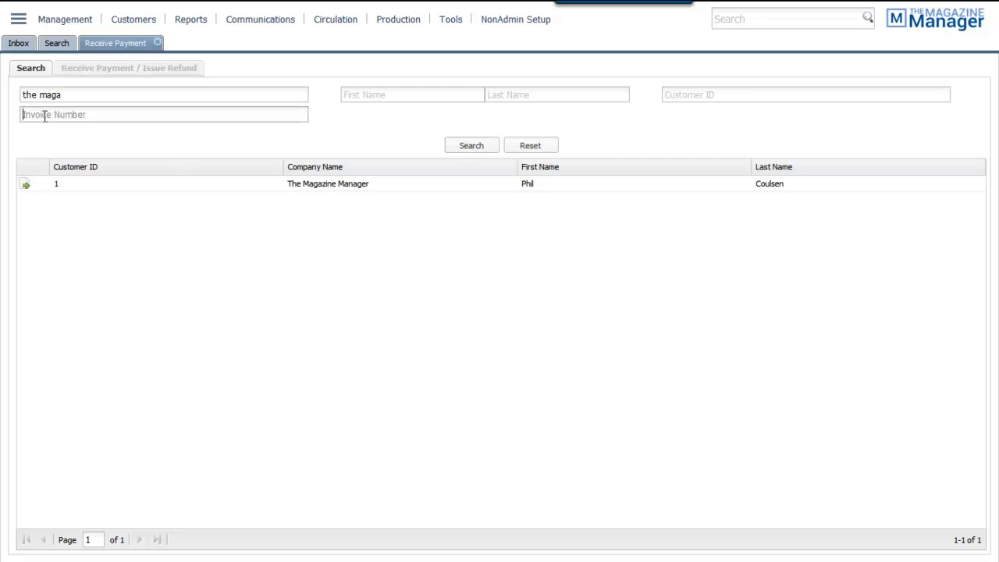
left_click(371, 94)
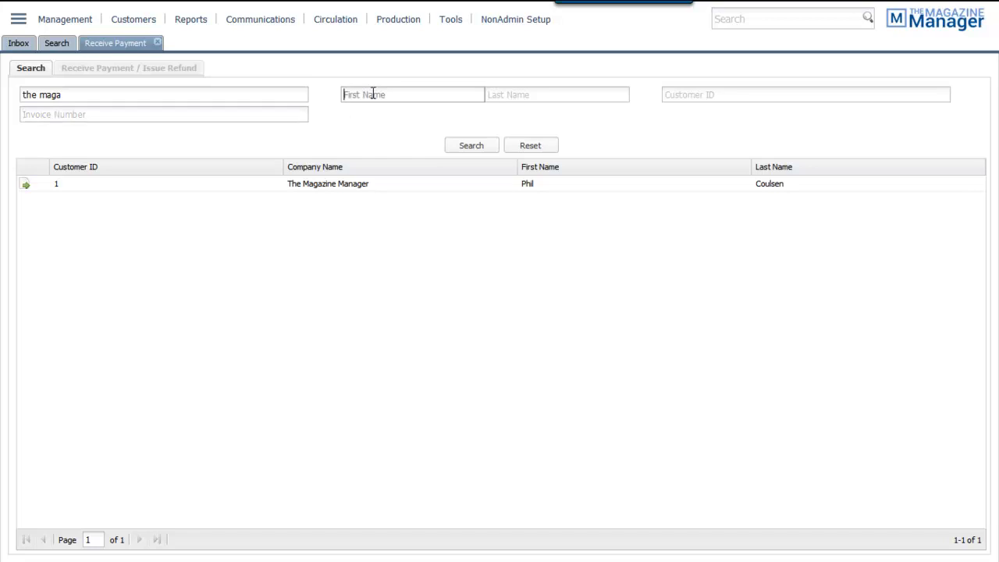
left_click(574, 100)
left_click(690, 95)
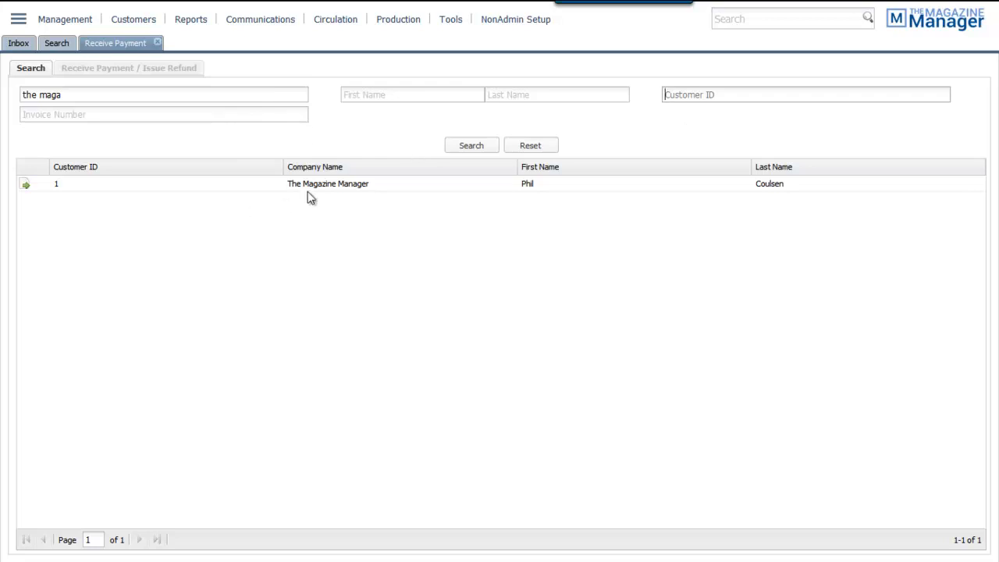
left_click(25, 185)
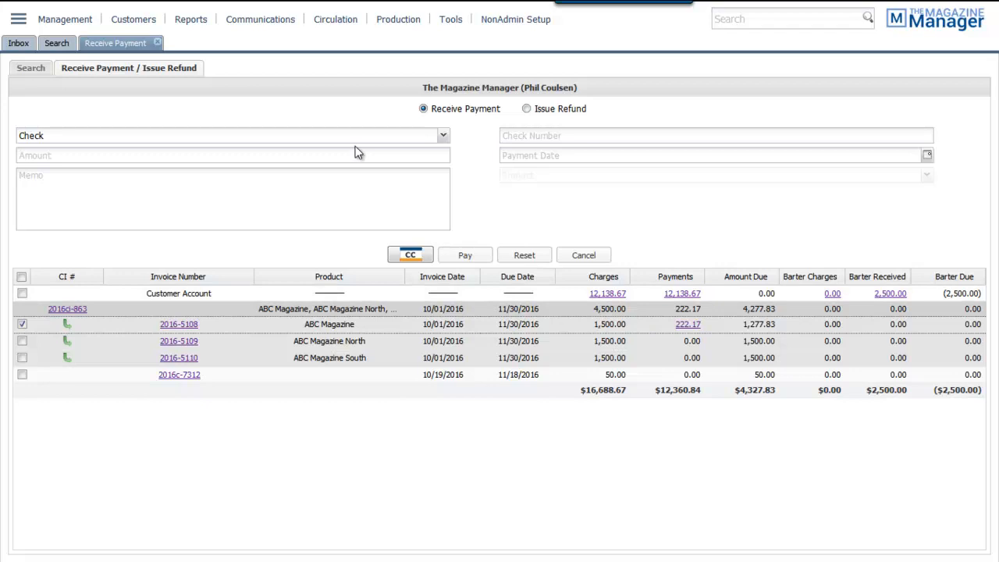
- Keep Check as the payment method, set the amount to 3000 and the check number to 999
left_click(444, 136)
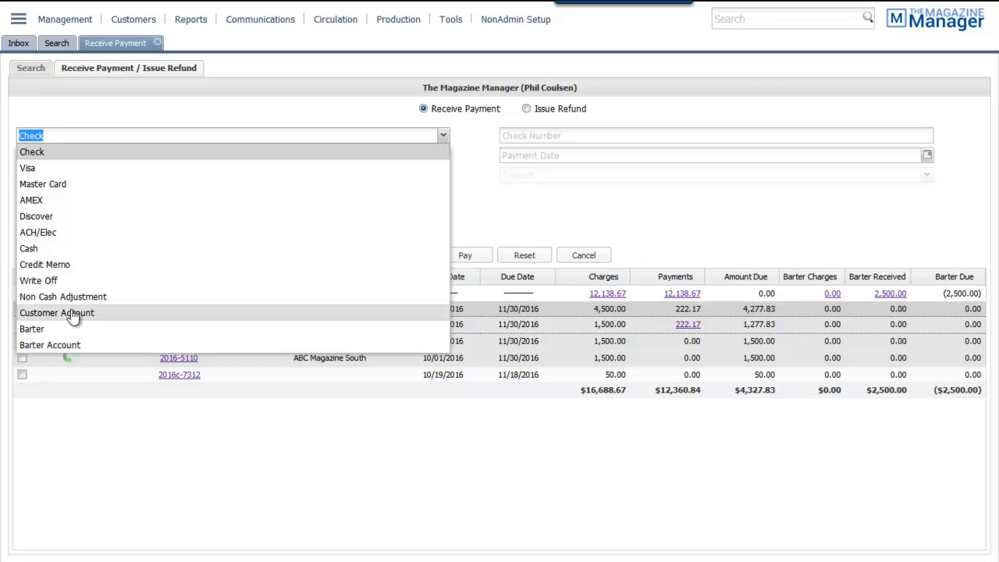
left_click(545, 219)
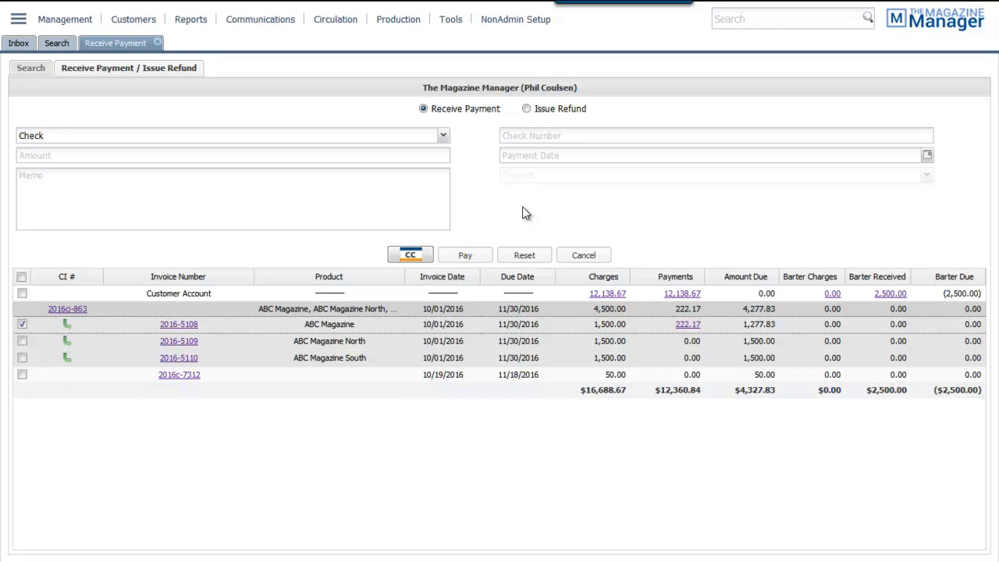
left_click(388, 156)
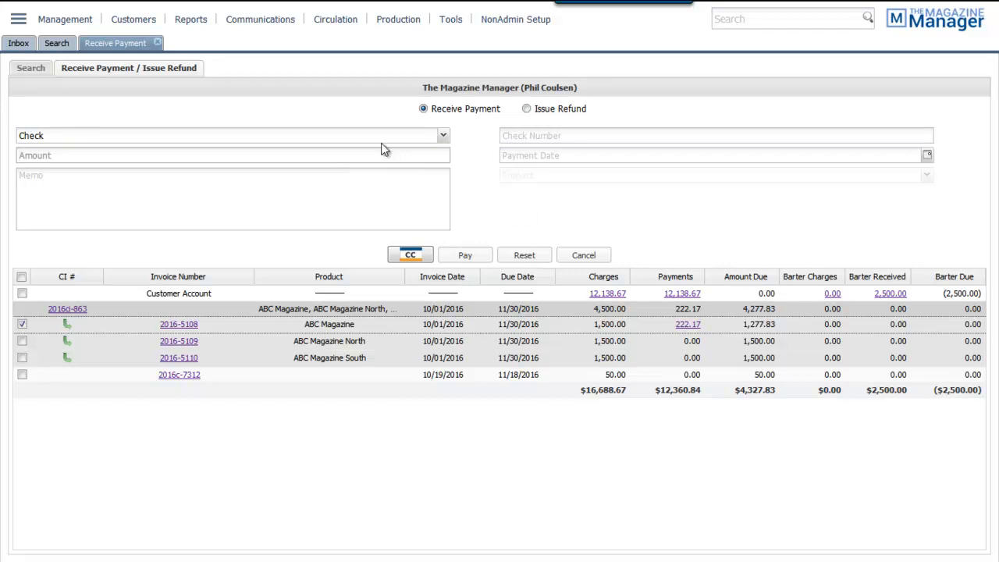
type("3000")
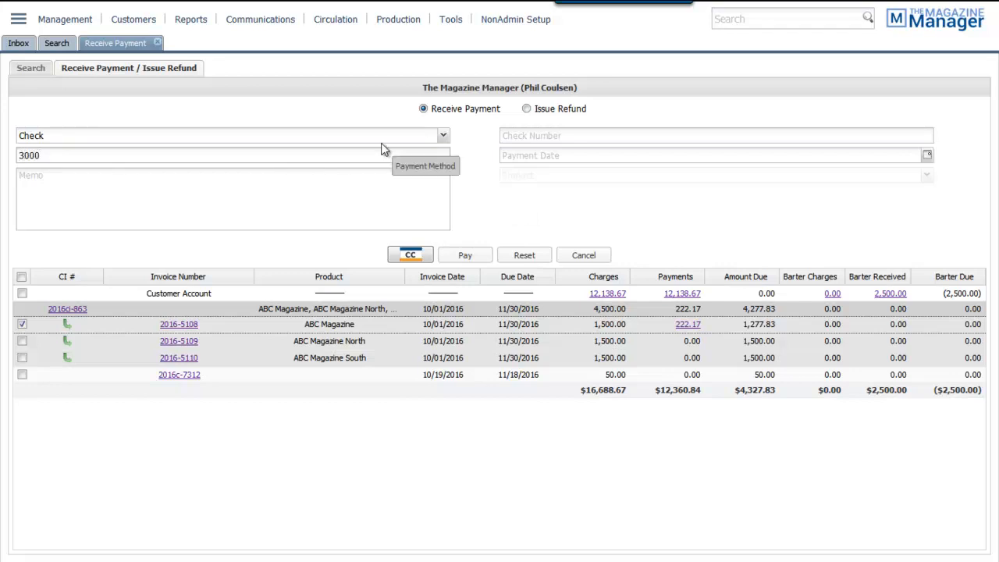
left_click(526, 139)
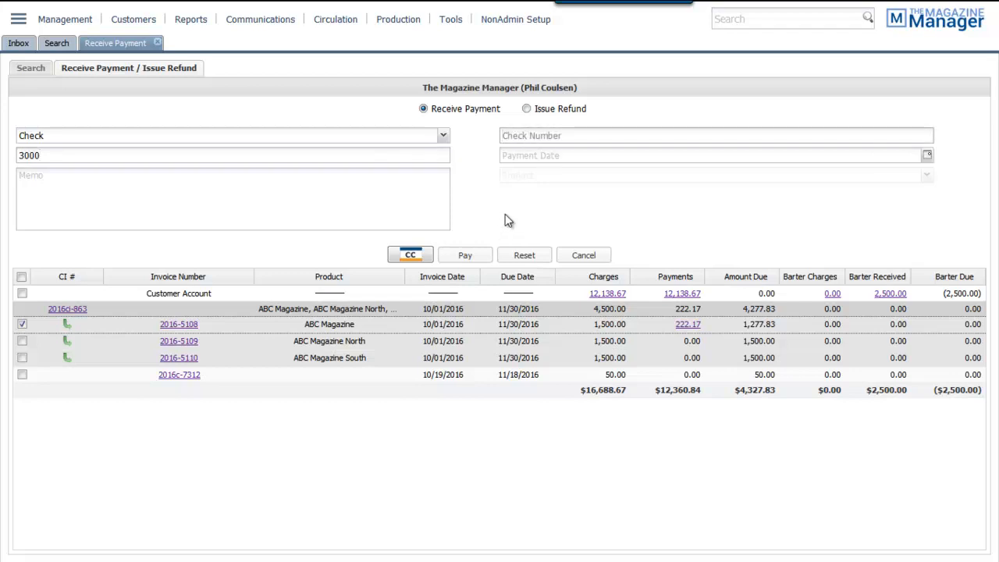
type("999")
- Set the payment date to 03/17/2017
left_click(558, 156)
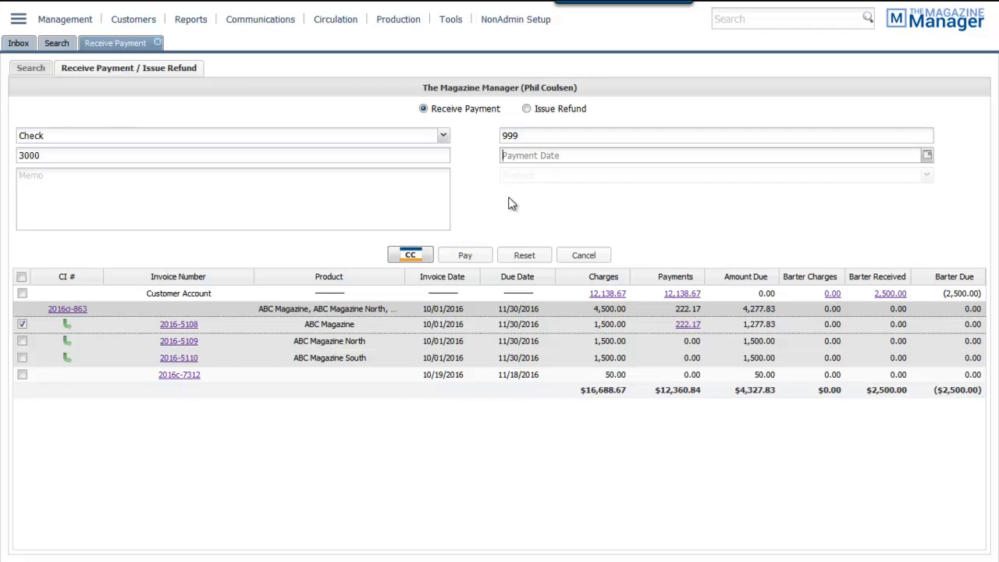
left_click(927, 157)
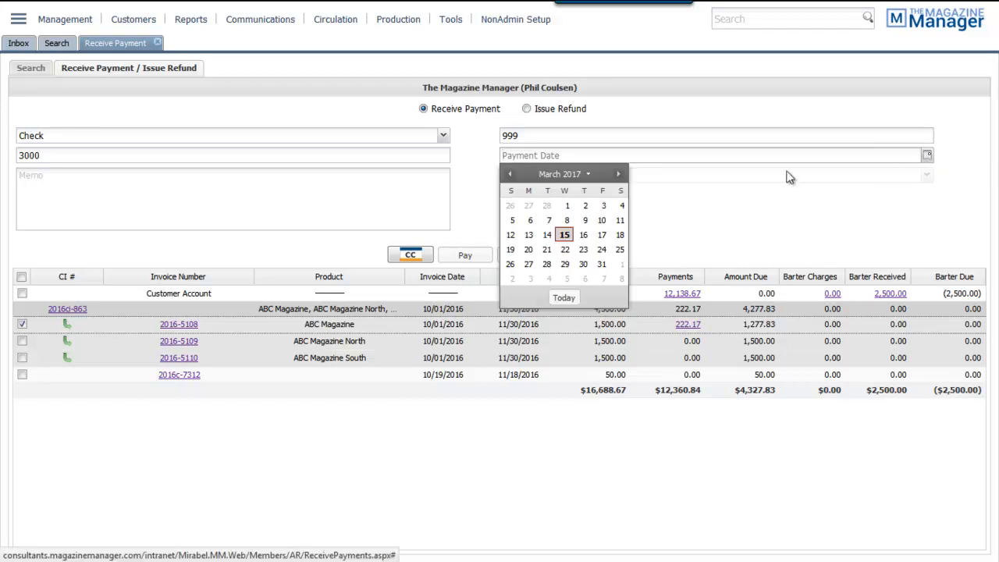
left_click(586, 224)
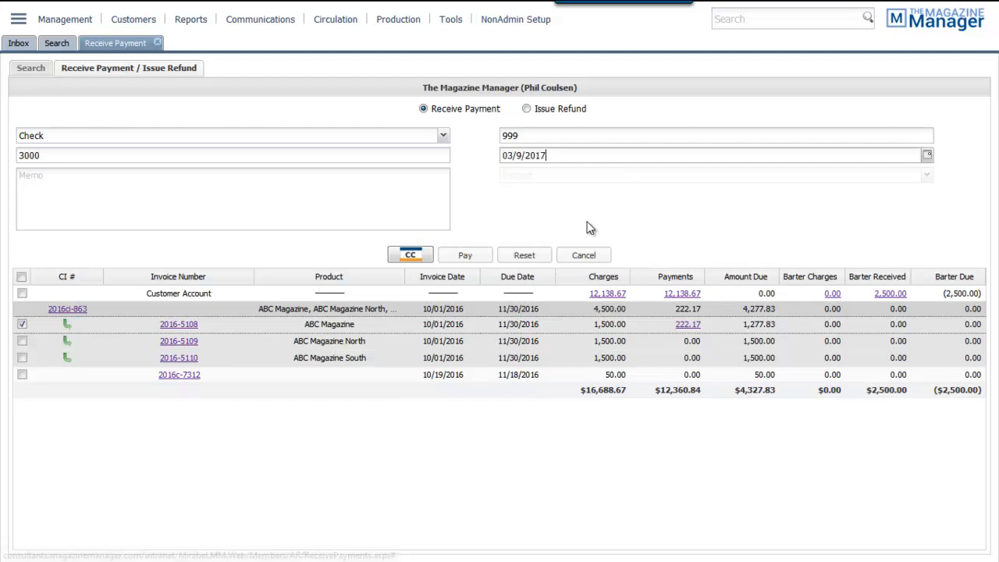
left_click(926, 157)
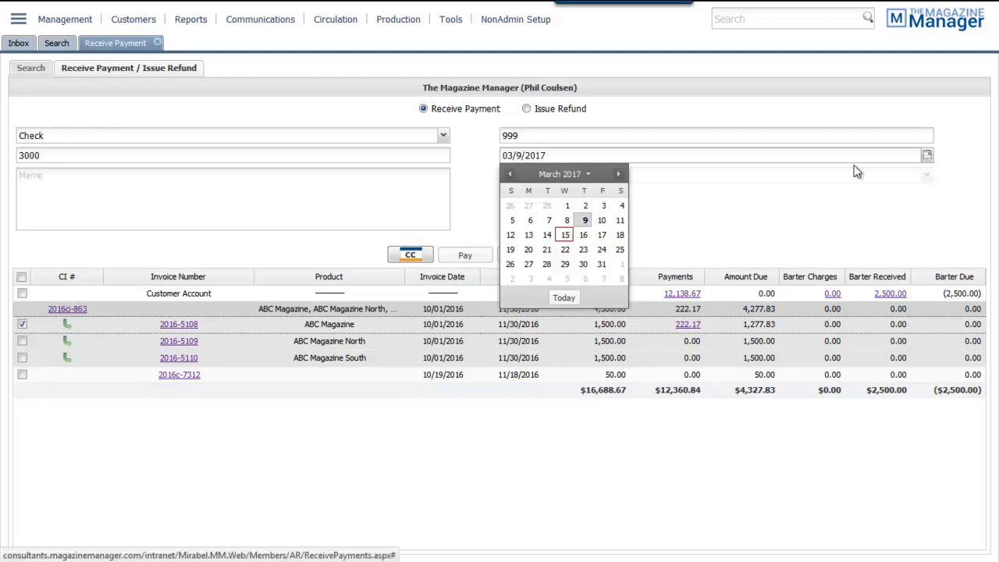
left_click(602, 235)
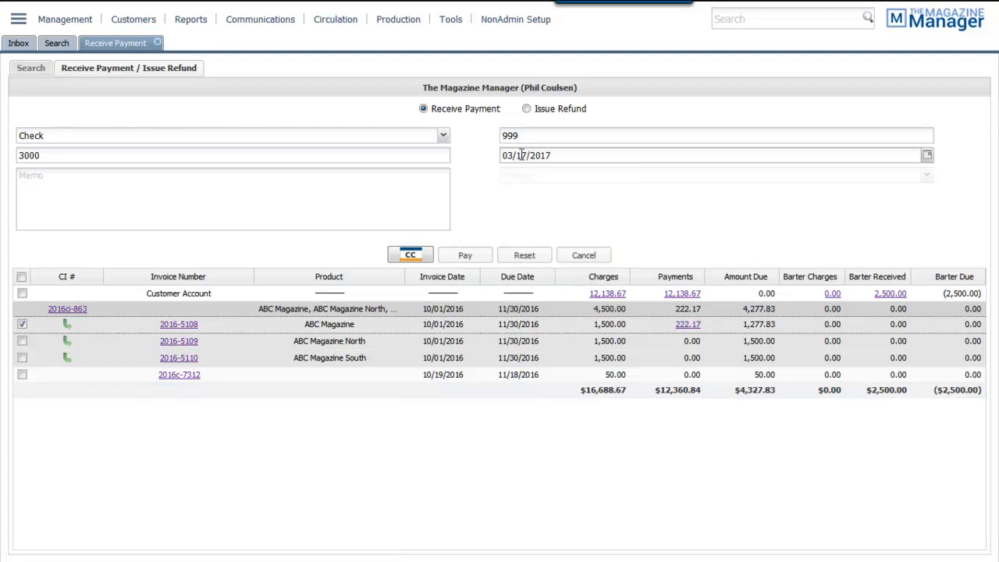
left_click(926, 158)
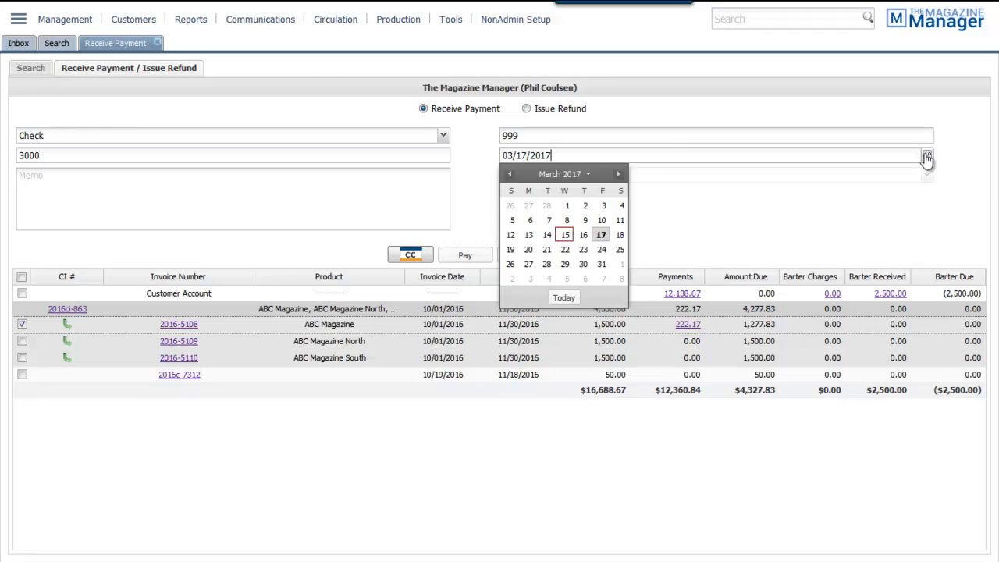
left_click(722, 213)
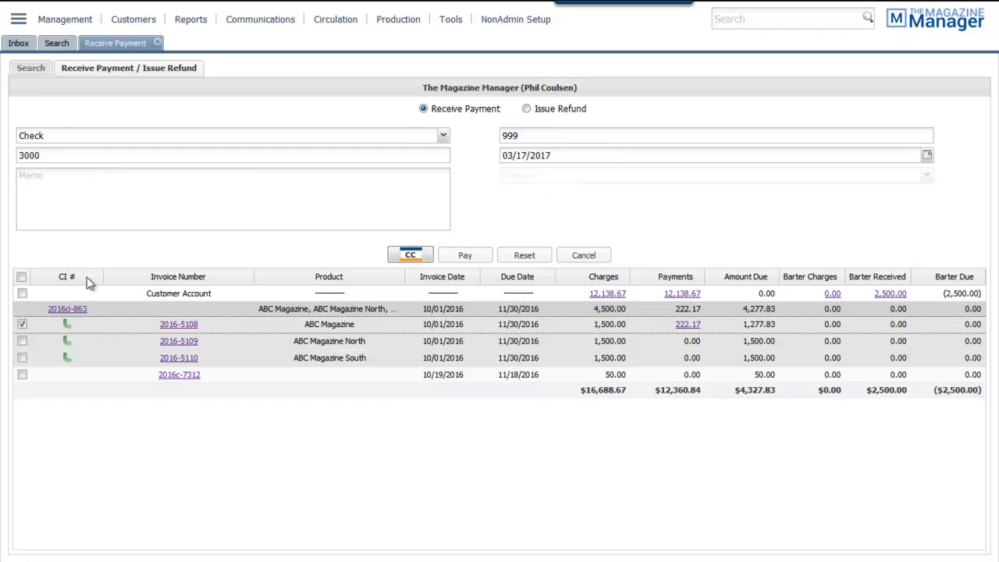
left_click(21, 294)
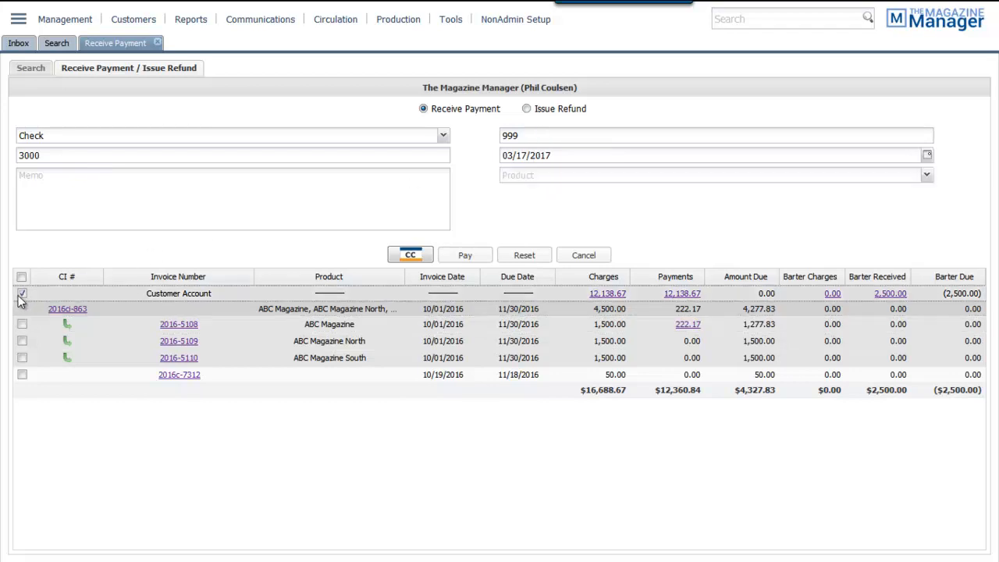
left_click(21, 324)
left_click(22, 341)
left_click(22, 358)
left_click(23, 341)
left_click(22, 357)
left_click(23, 325)
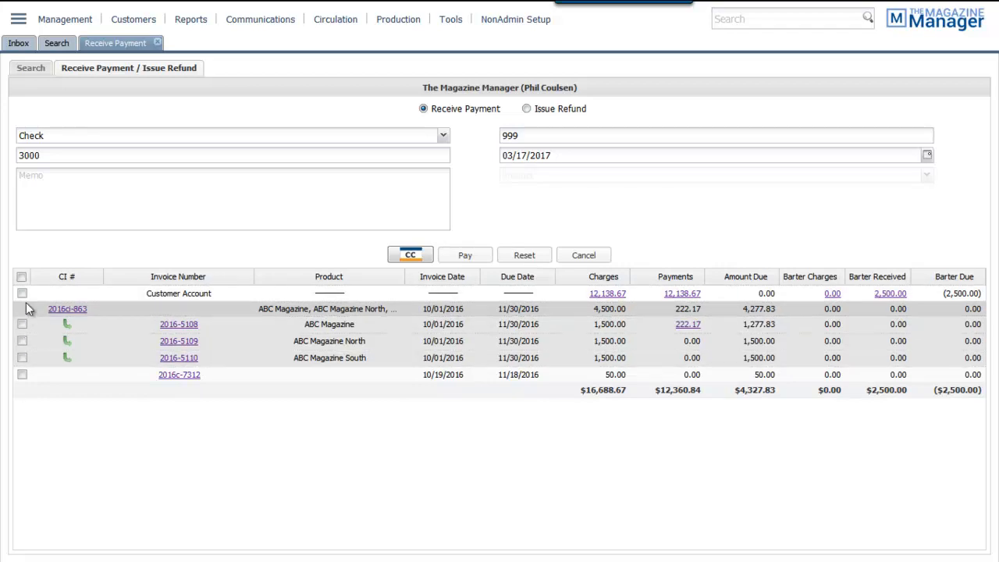
- Apply the payment to the Customer Account and choose Organic Delights as its product
left_click(21, 294)
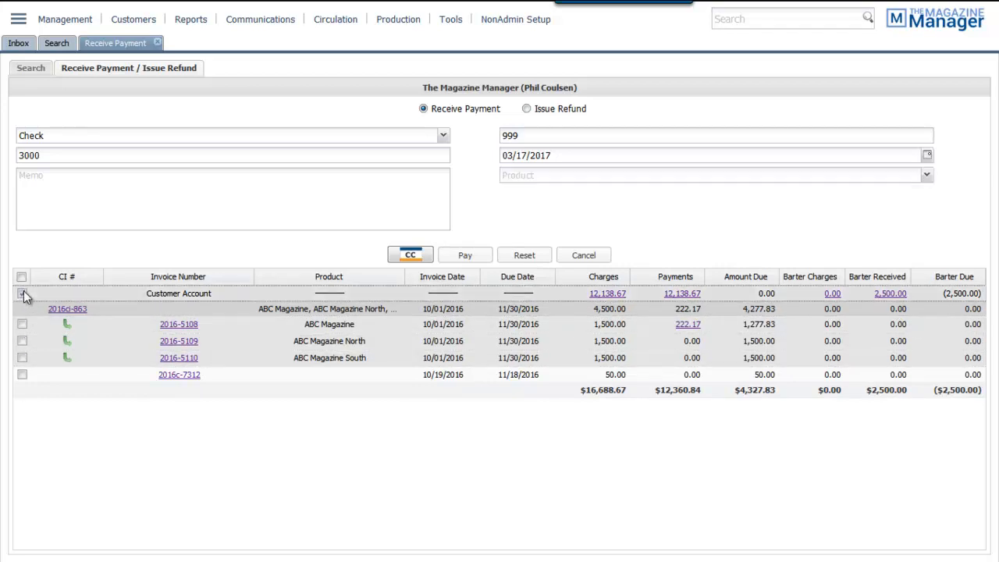
left_click(926, 178)
left_click_drag(926, 206, 929, 305)
left_click(566, 340)
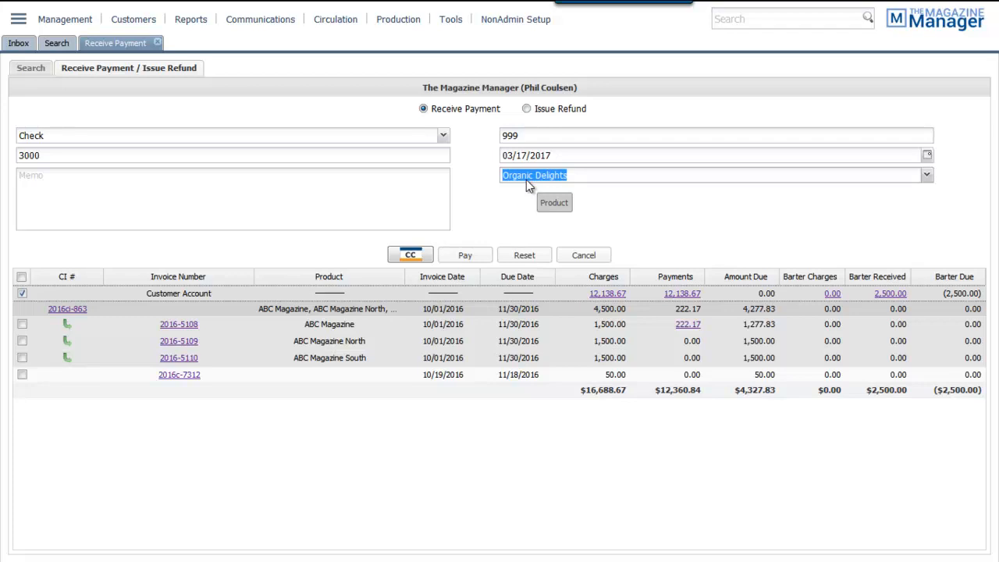
- Enter the memo "this is for the June 2017 issue of Organic Delights 1/2 pg ad" and submit the payment
left_click(235, 188)
type("this i")
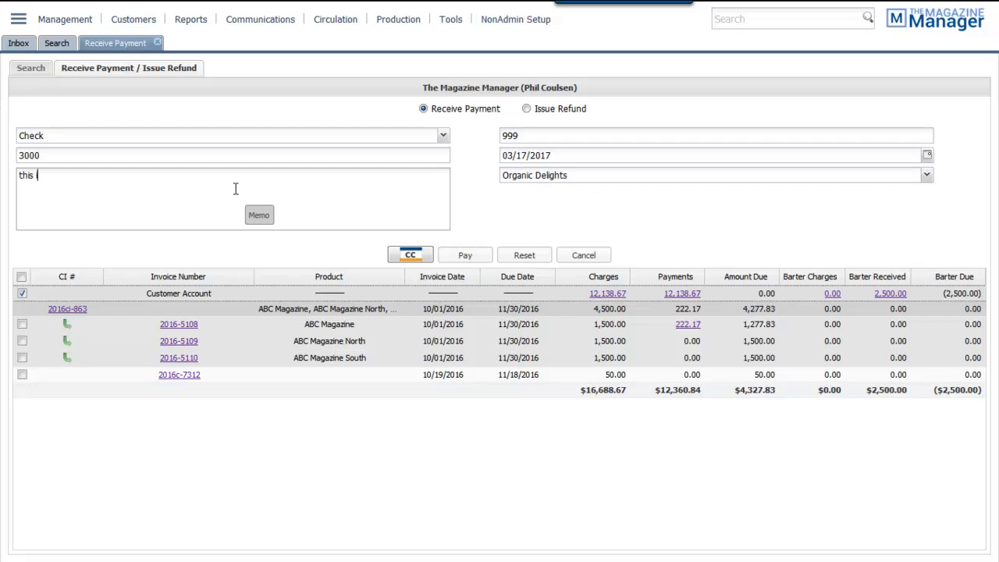
type("s for the June 201")
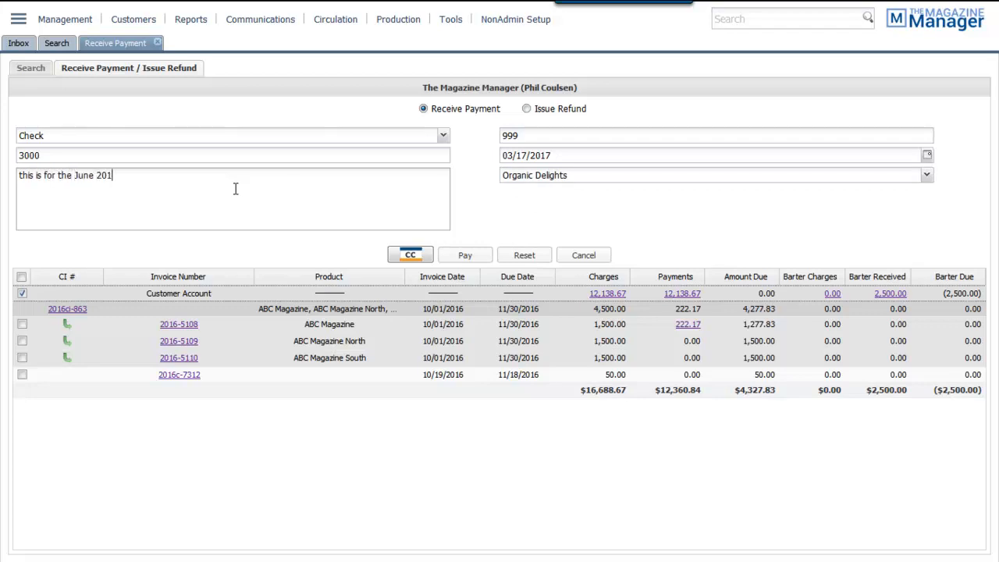
type("7 issue of Orangic Delights ")
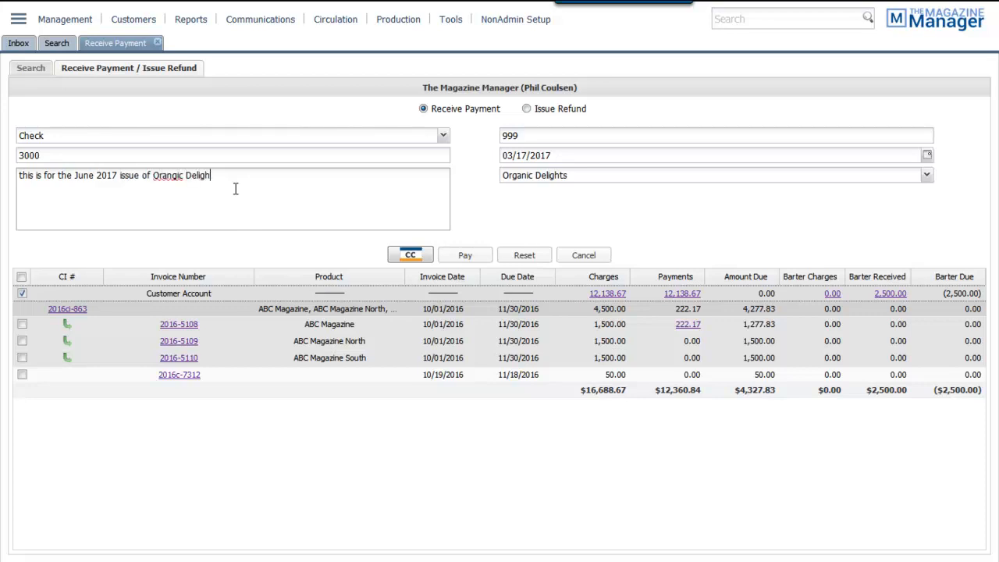
type("1/2 pg ad")
left_click(171, 176)
key("BackSpace")
key("BackSpace")
type("an")
left_click(466, 256)
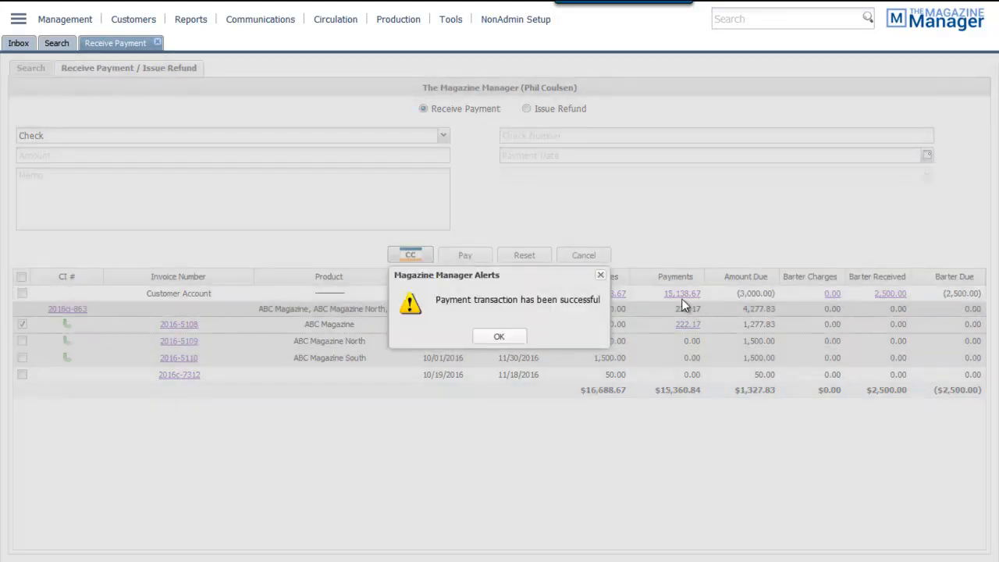
left_click(498, 336)
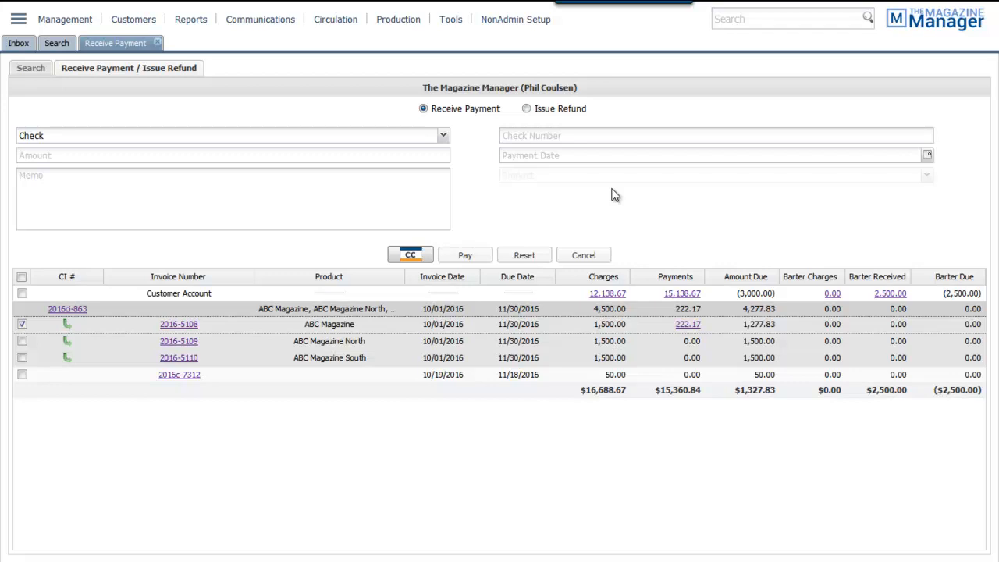
- Review the credit card payment form with the card on file and with new card entry, closing it without submitting
left_click(413, 259)
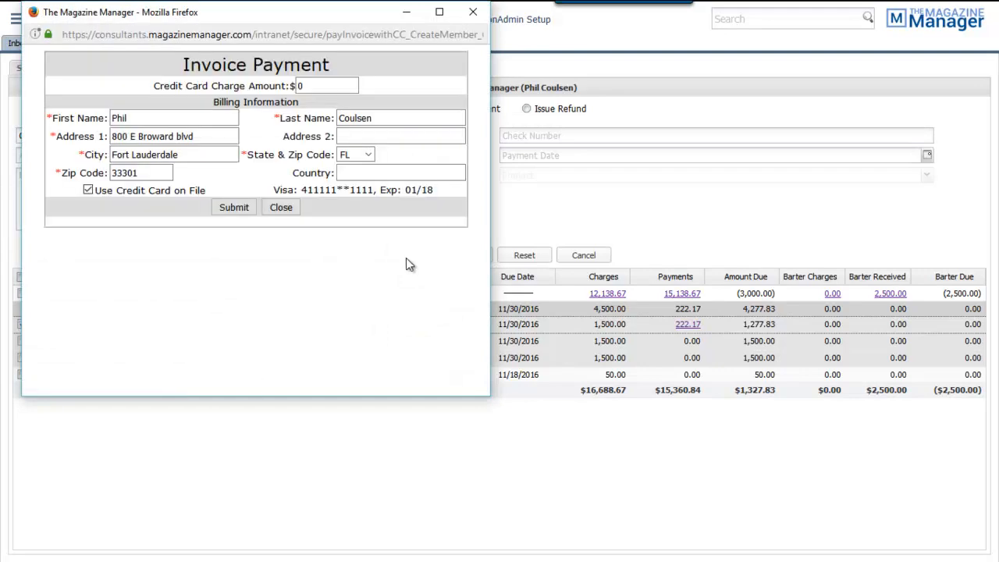
left_click_drag(127, 136, 476, 200)
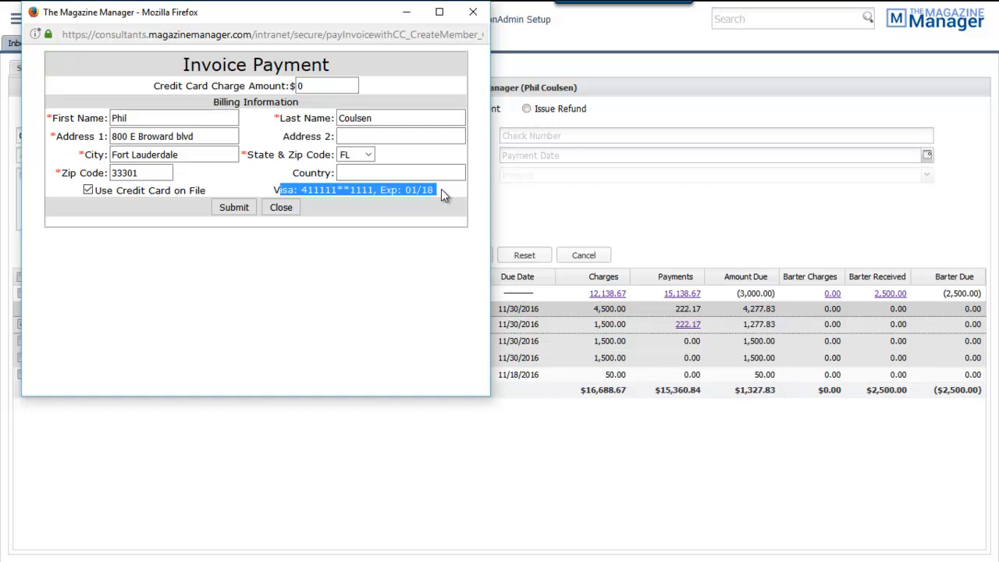
left_click(89, 191)
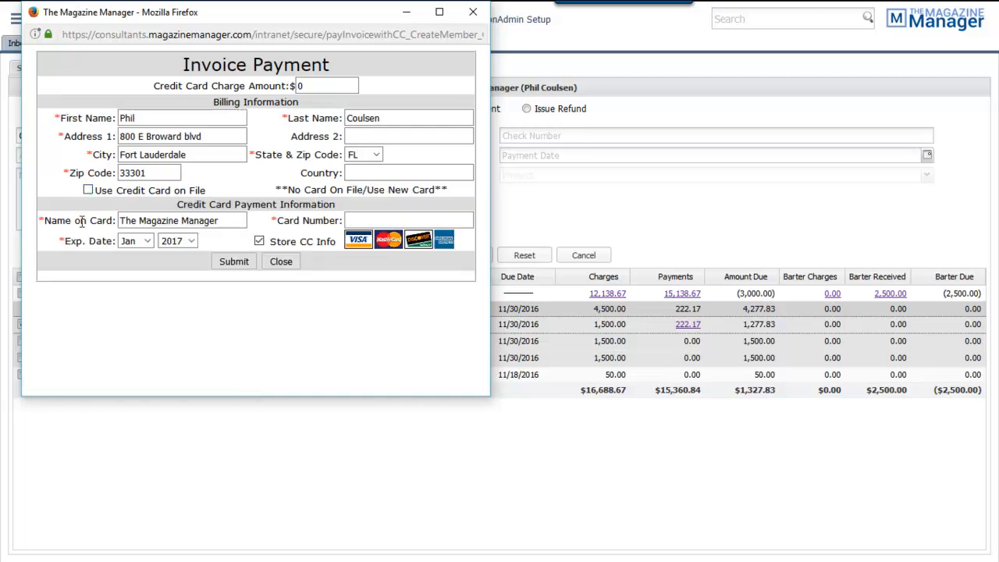
left_click(280, 262)
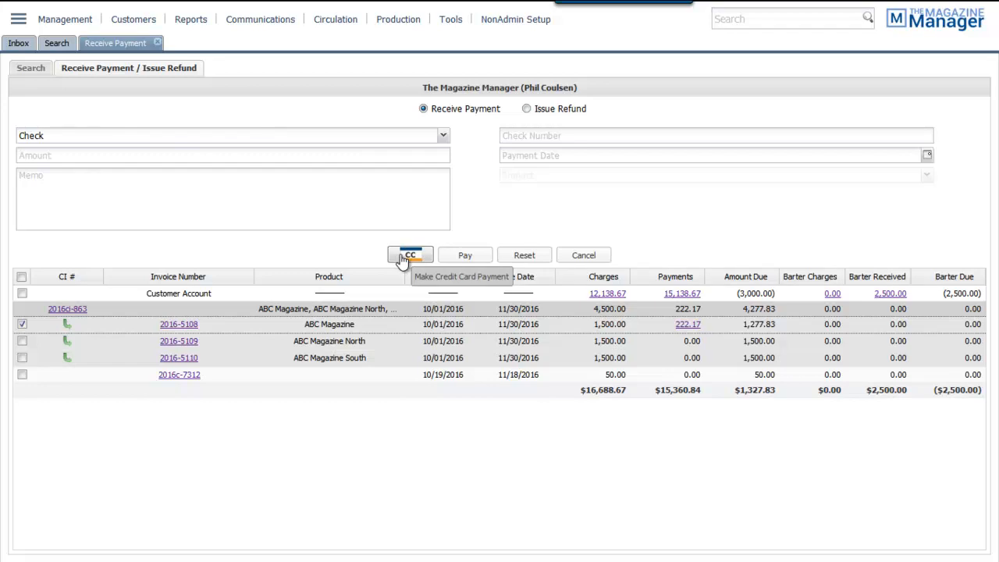
- Select the Customer Account with product ABC Magazine North, and view its credit card payment form without submitting it
left_click(223, 156)
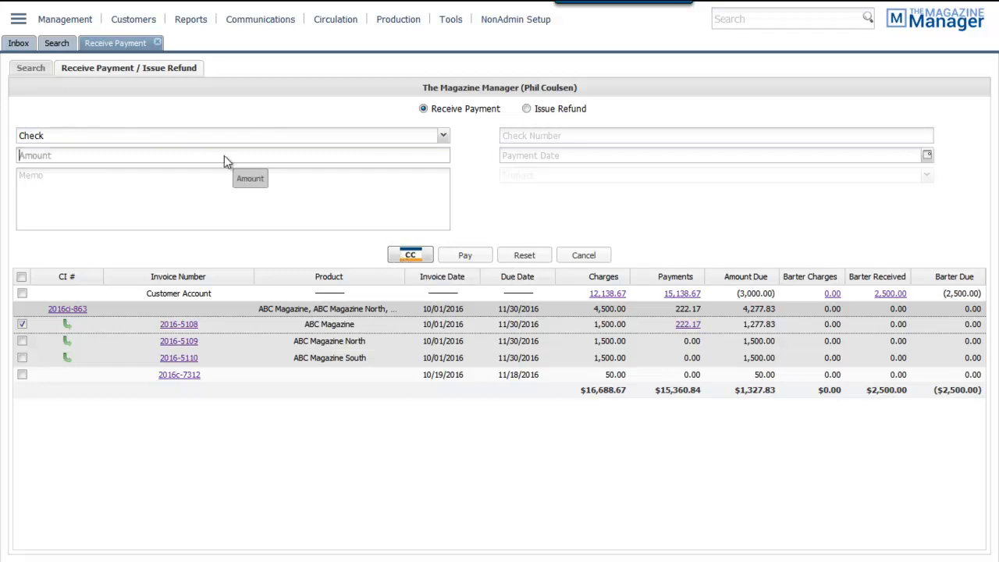
left_click(508, 155)
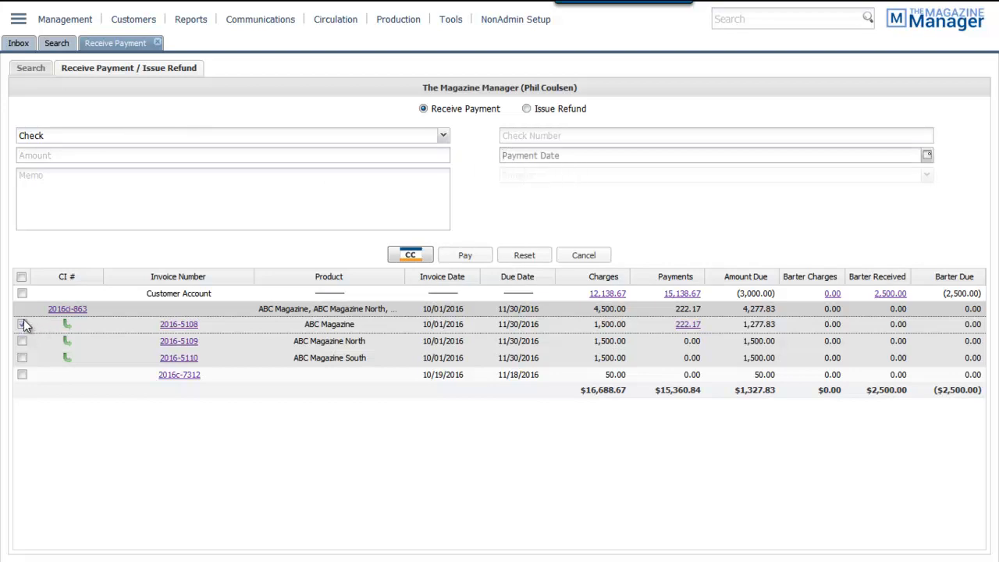
left_click(22, 294)
left_click(654, 176)
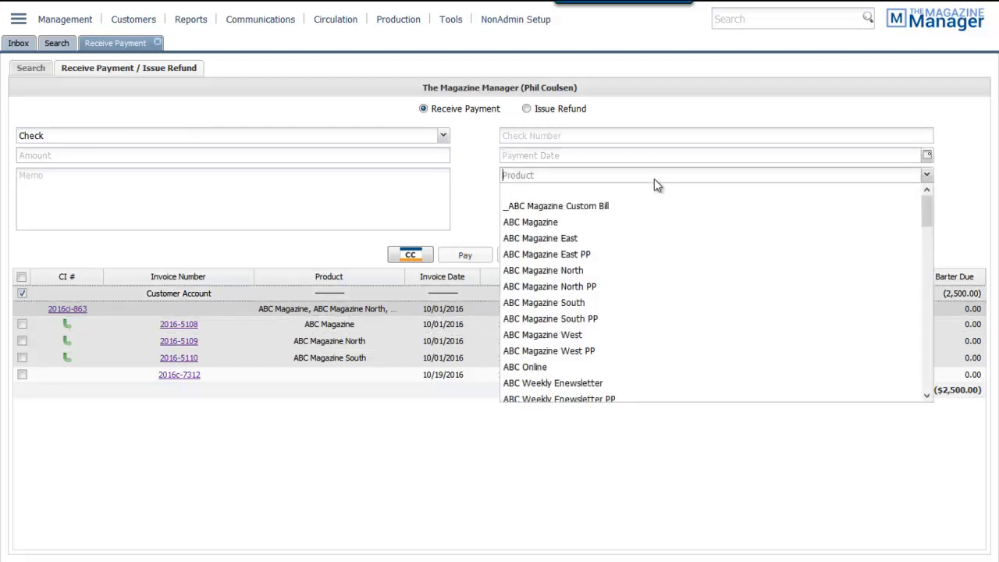
left_click(552, 270)
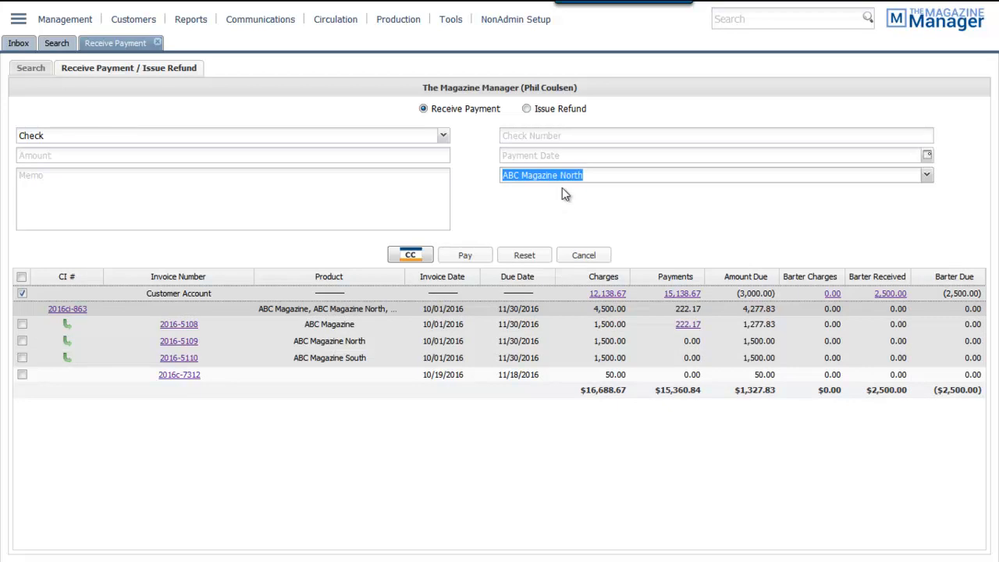
left_click(413, 260)
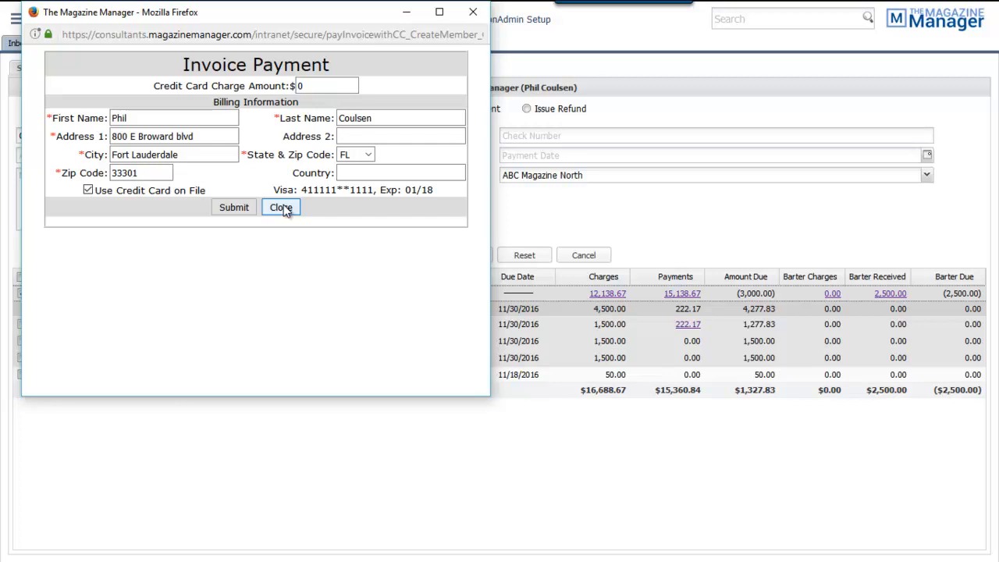
left_click(473, 12)
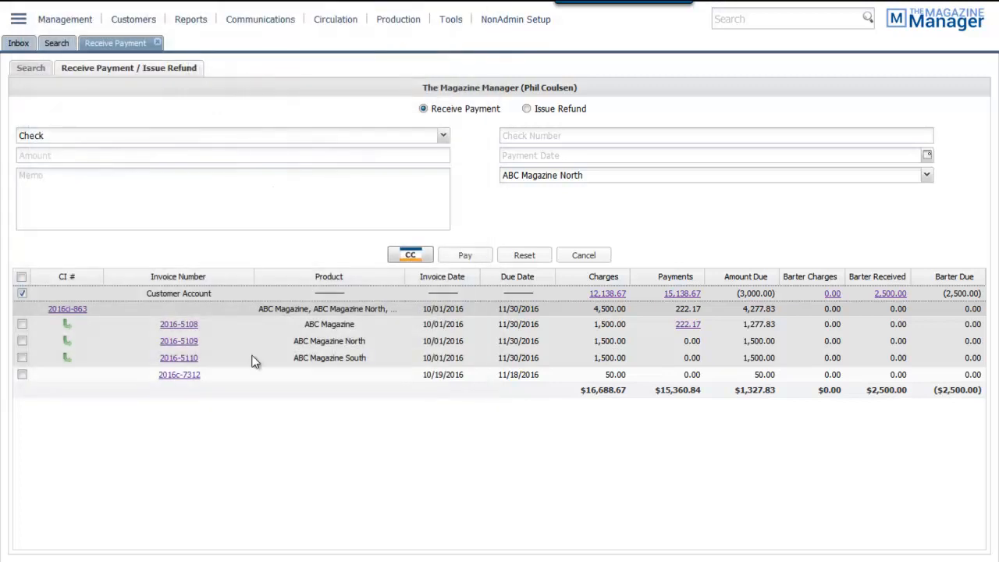